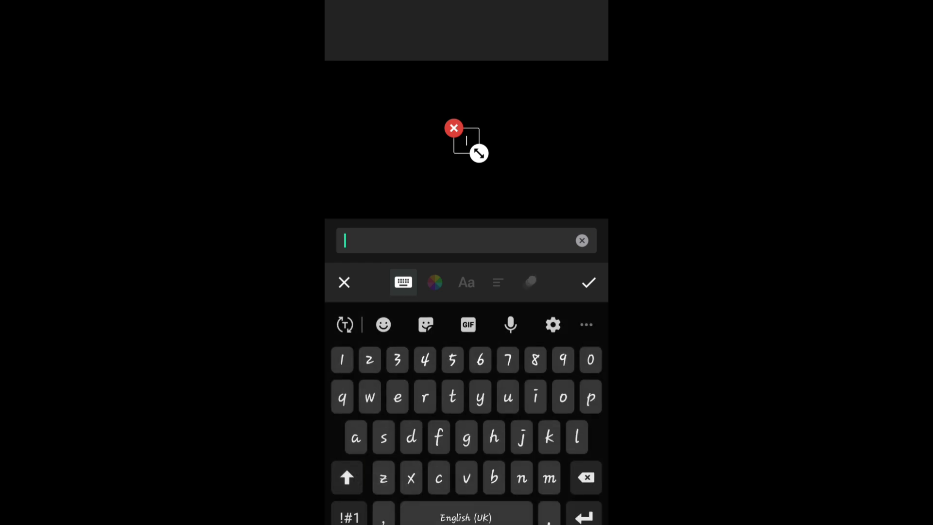
# Type the title 'FAVOUR KOREDE' in capital letters.
pyautogui.click(347, 477)
pyautogui.click(438, 437)
pyautogui.click(356, 437)
pyautogui.write('FAVO')
pyautogui.click(466, 478)
pyautogui.click(563, 398)
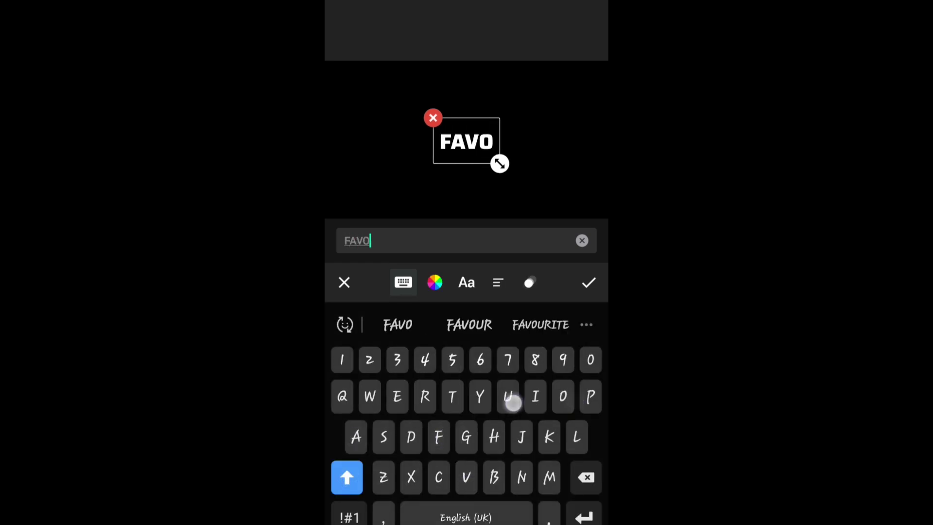
pyautogui.click(508, 397)
pyautogui.click(425, 398)
pyautogui.click(465, 517)
pyautogui.click(548, 438)
pyautogui.click(564, 398)
pyautogui.click(425, 398)
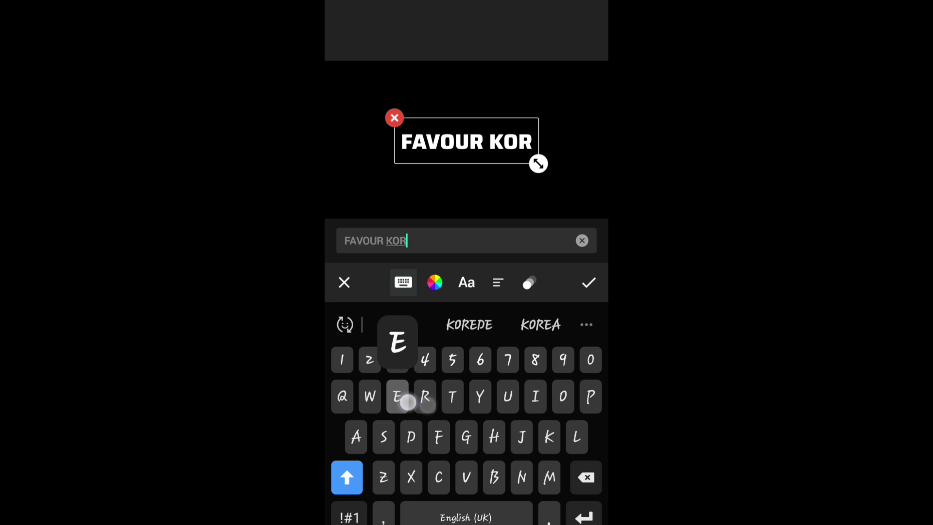
pyautogui.click(410, 437)
pyautogui.click(397, 398)
# Enlarge the title text to span just inside the frame and confirm it.
pyautogui.moveTo(559, 163); pyautogui.dragTo(604, 212)
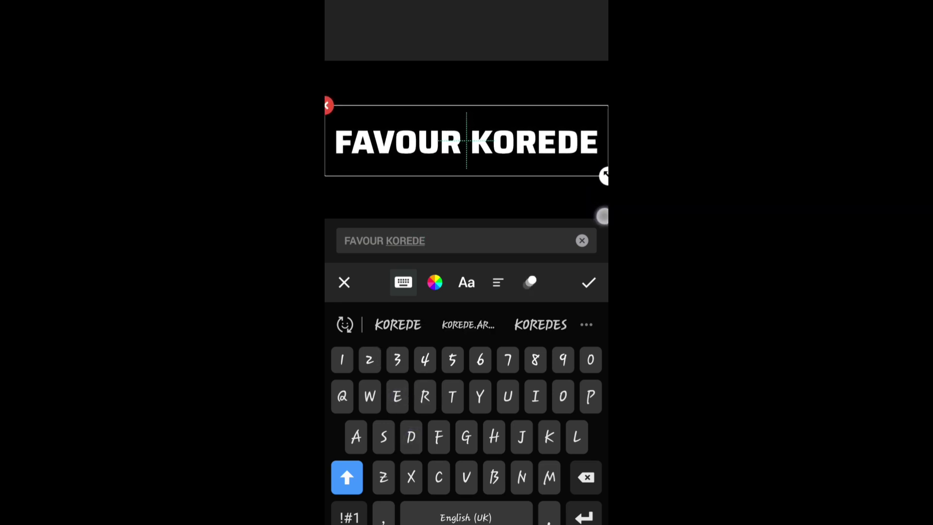
pyautogui.moveTo(603, 219); pyautogui.dragTo(602, 176)
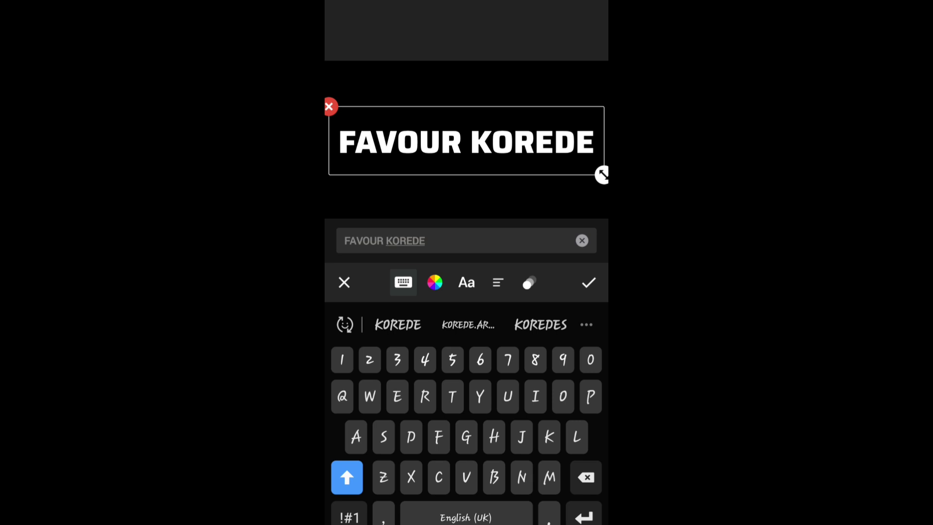
pyautogui.click(589, 283)
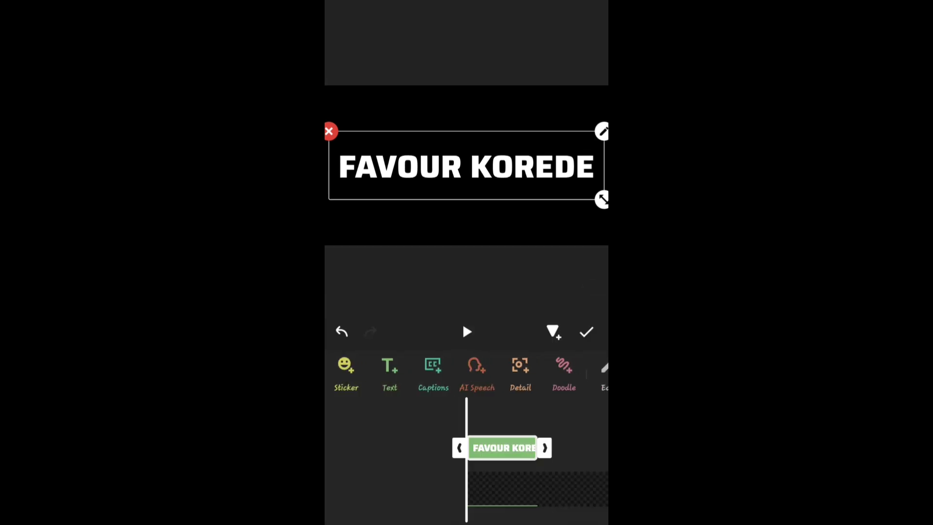
# Trim the text clip to match the video's full length and confirm.
pyautogui.moveTo(545, 448); pyautogui.dragTo(603, 447)
pyautogui.moveTo(459, 448); pyautogui.dragTo(407, 447)
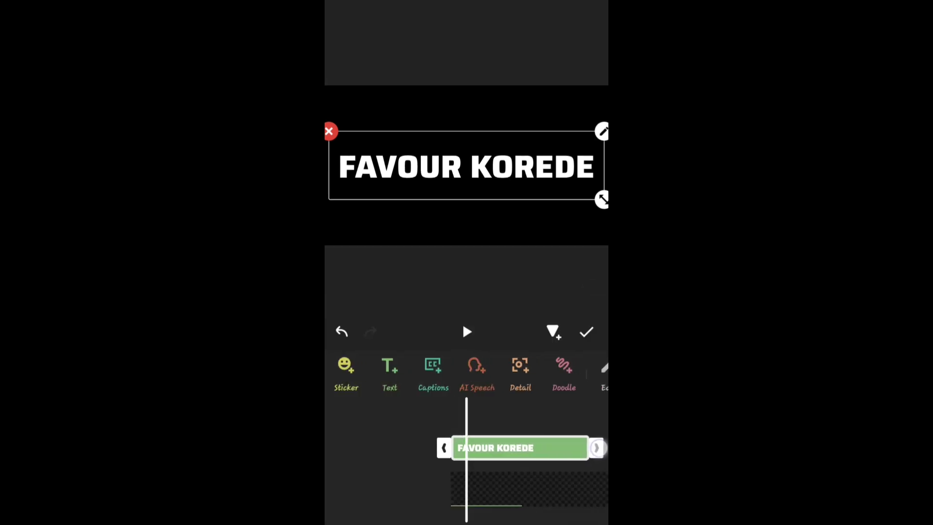
pyautogui.moveTo(510, 489); pyautogui.dragTo(408, 489)
pyautogui.moveTo(602, 447); pyautogui.dragTo(480, 448)
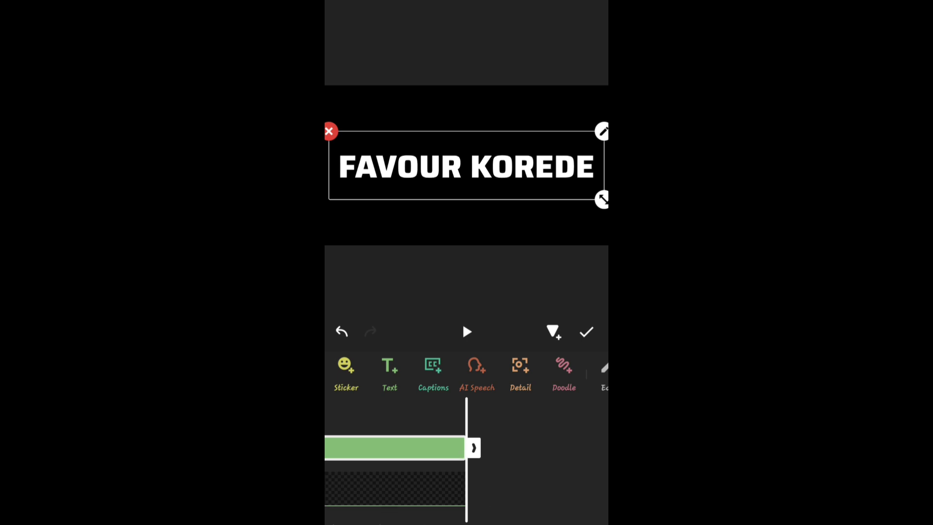
pyautogui.click(587, 333)
pyautogui.moveTo(523, 499); pyautogui.dragTo(605, 499)
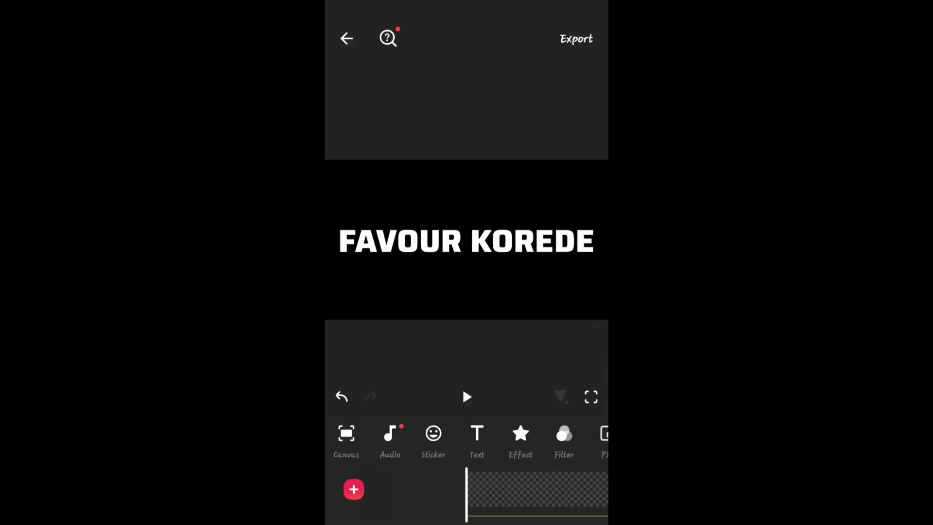
# Export the title video to a file and return home.
pyautogui.click(576, 39)
pyautogui.click(500, 73)
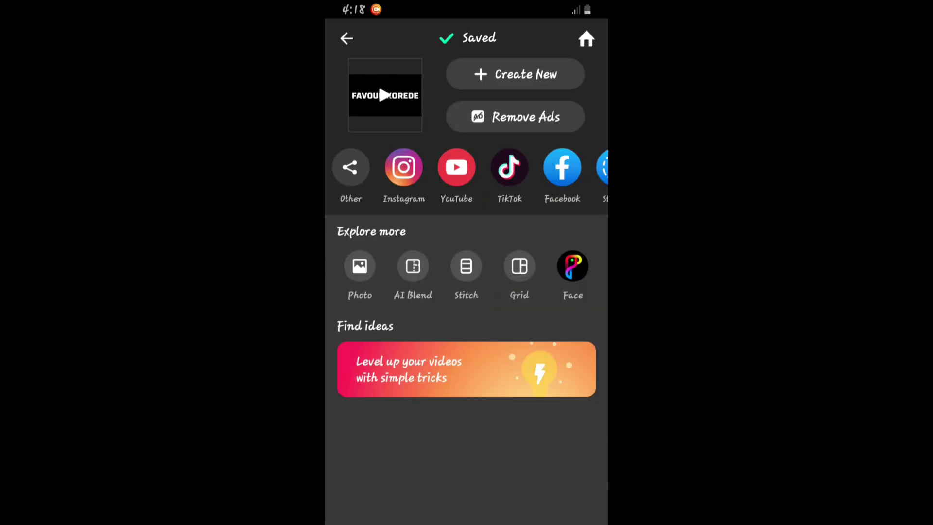
pyautogui.click(587, 39)
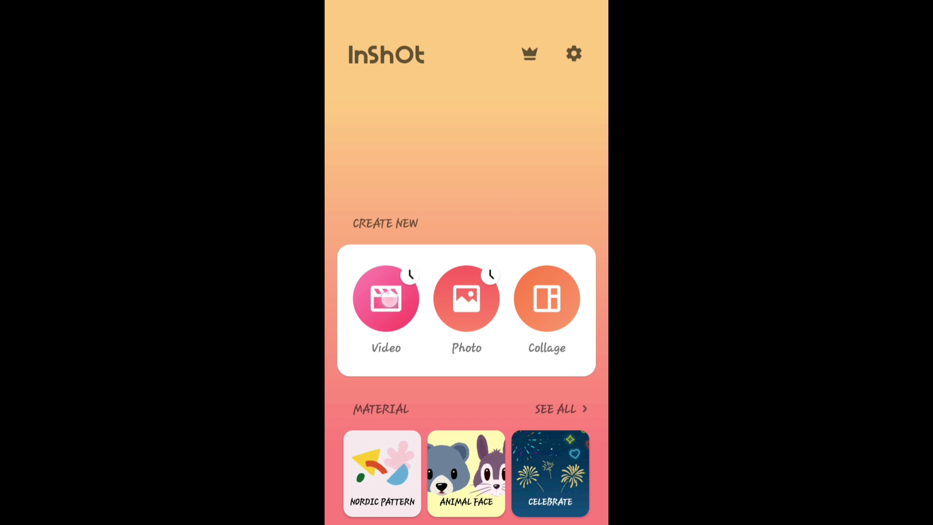
# Start a new video from the exported 10-second clip, removing the InShot watermark.
pyautogui.click(387, 300)
pyautogui.click(469, 266)
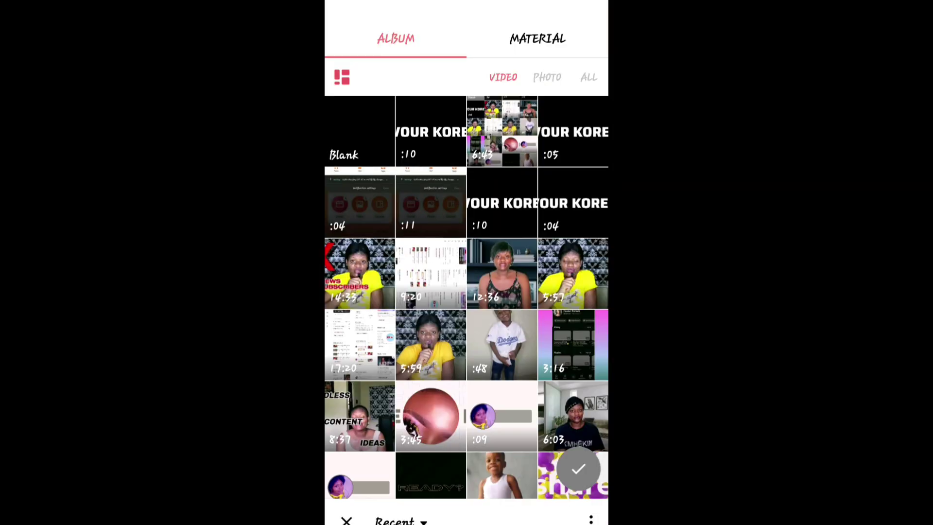
pyautogui.click(431, 132)
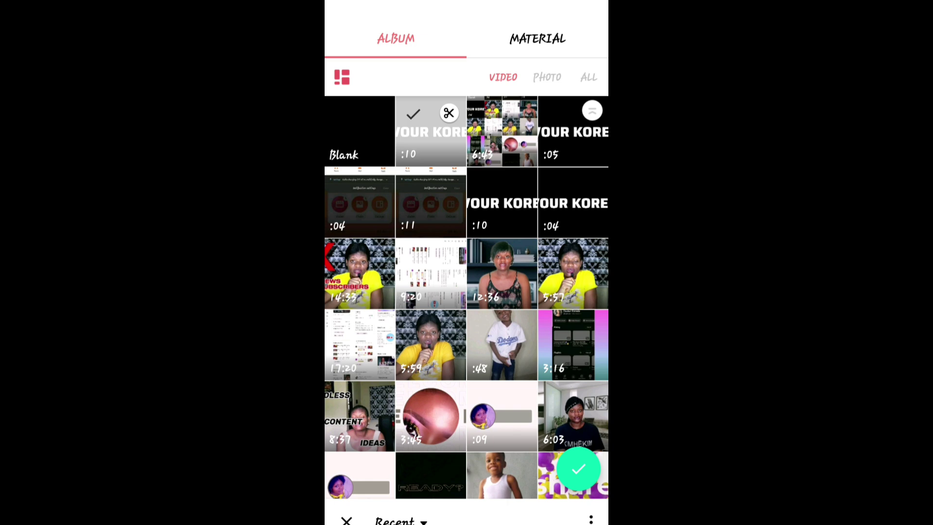
pyautogui.click(579, 469)
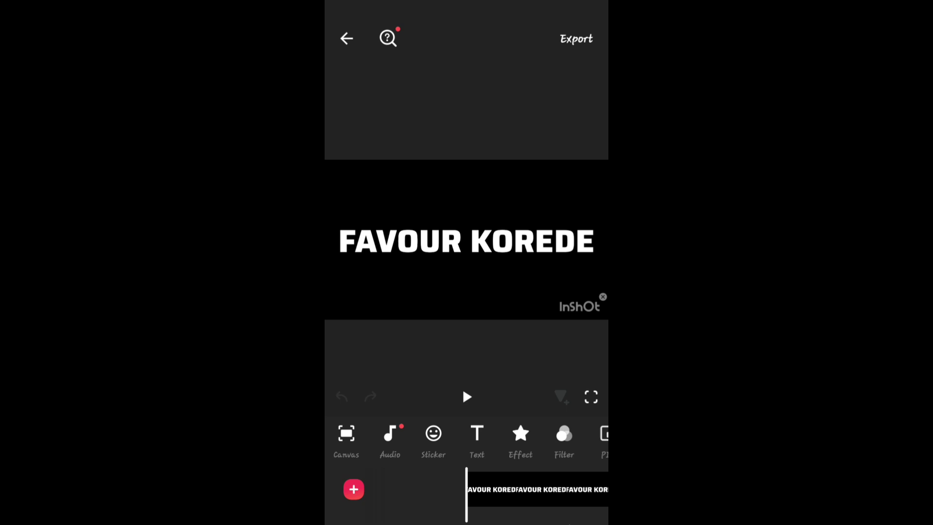
pyautogui.click(602, 297)
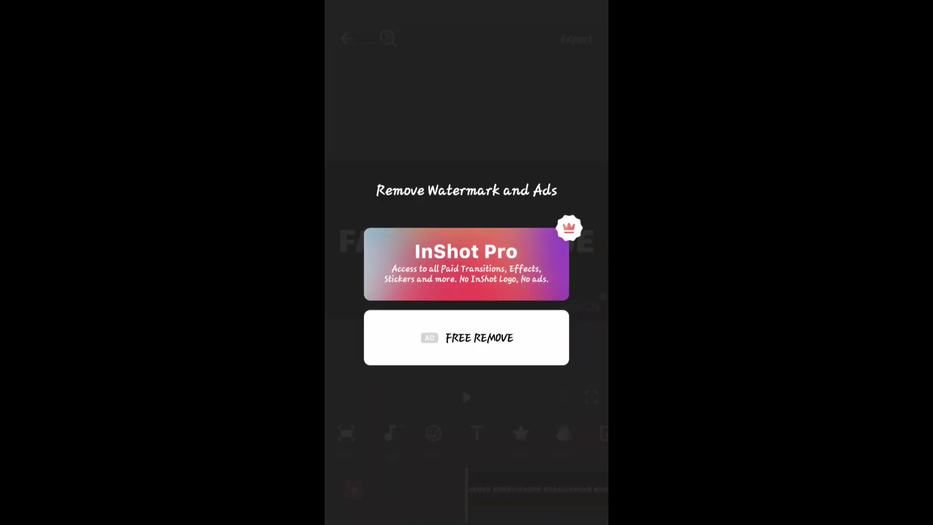
pyautogui.click(467, 338)
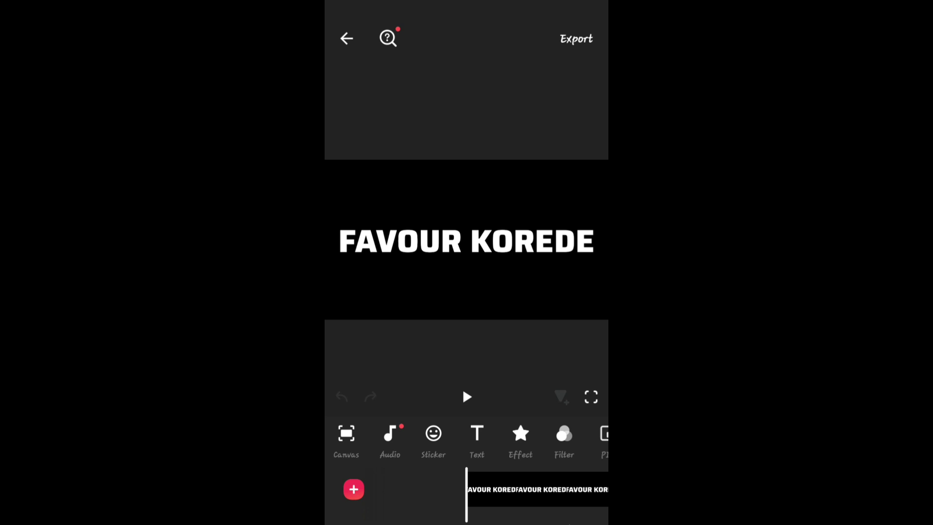
pyautogui.moveTo(562, 442); pyautogui.dragTo(365, 442)
pyautogui.moveTo(562, 440); pyautogui.dragTo(467, 441)
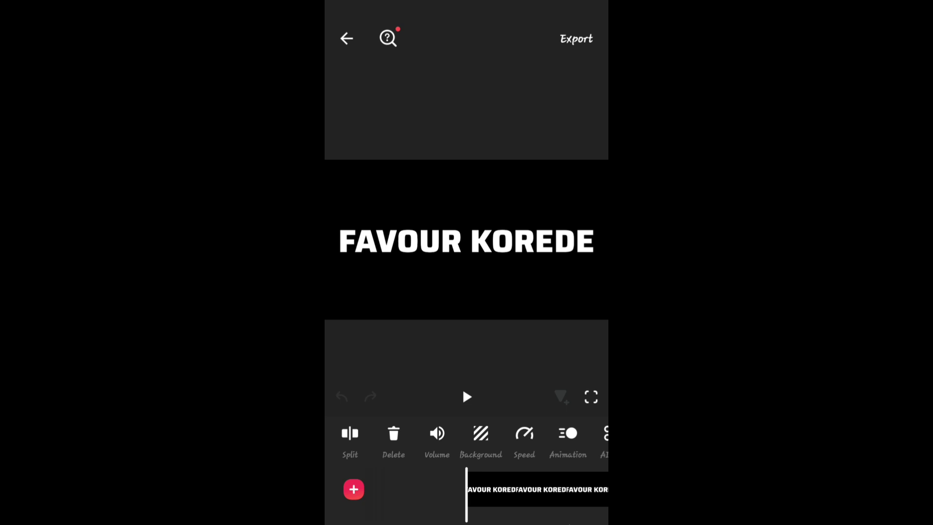
pyautogui.click(547, 434)
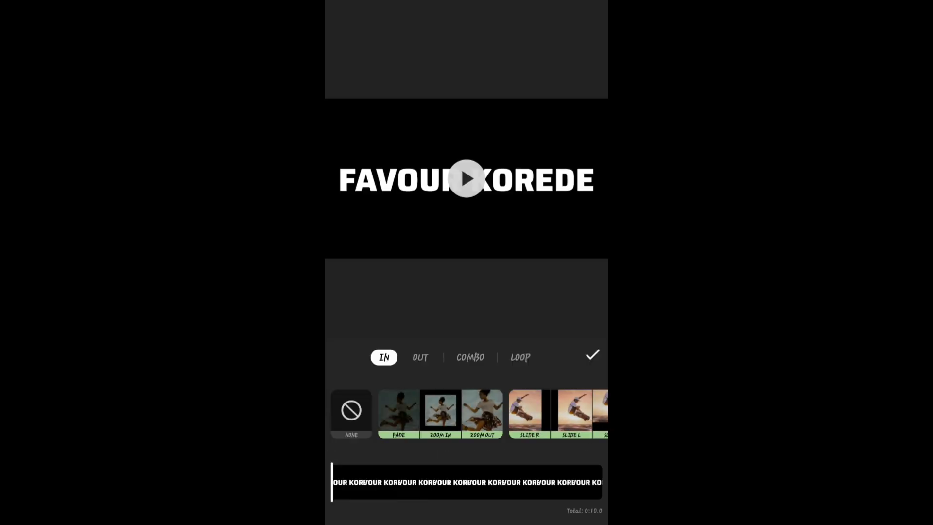
pyautogui.moveTo(569, 412)
pyautogui.mouseDown()
pyautogui.moveTo(380, 412)
pyautogui.moveTo(584, 411)
pyautogui.mouseUp()
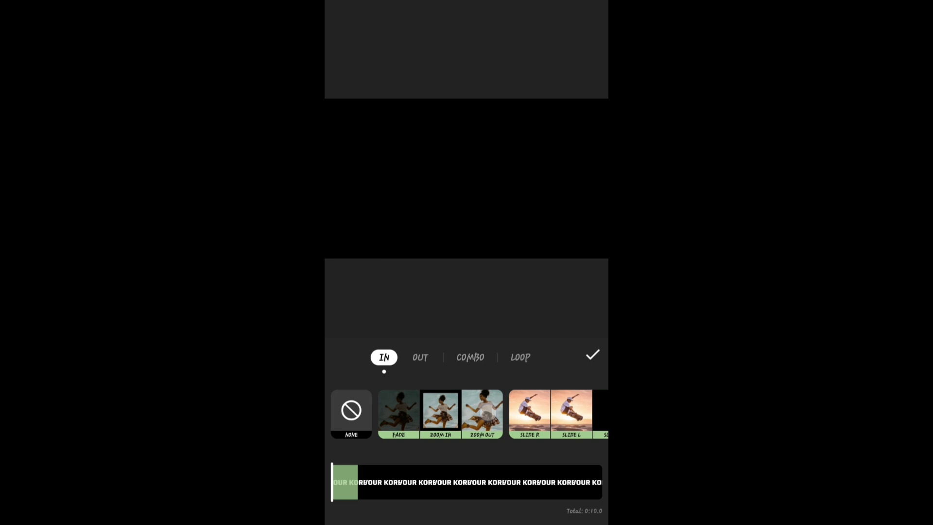
pyautogui.click(482, 412)
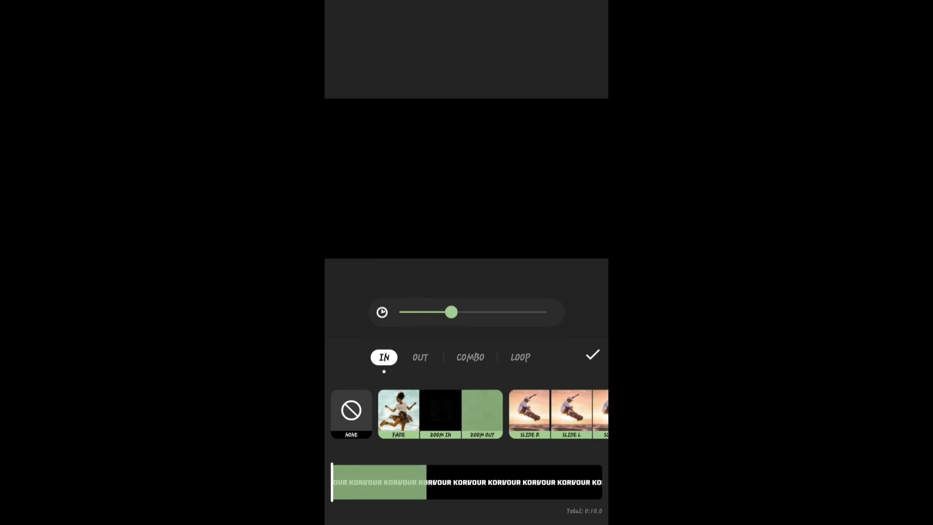
pyautogui.moveTo(436, 312); pyautogui.dragTo(443, 312)
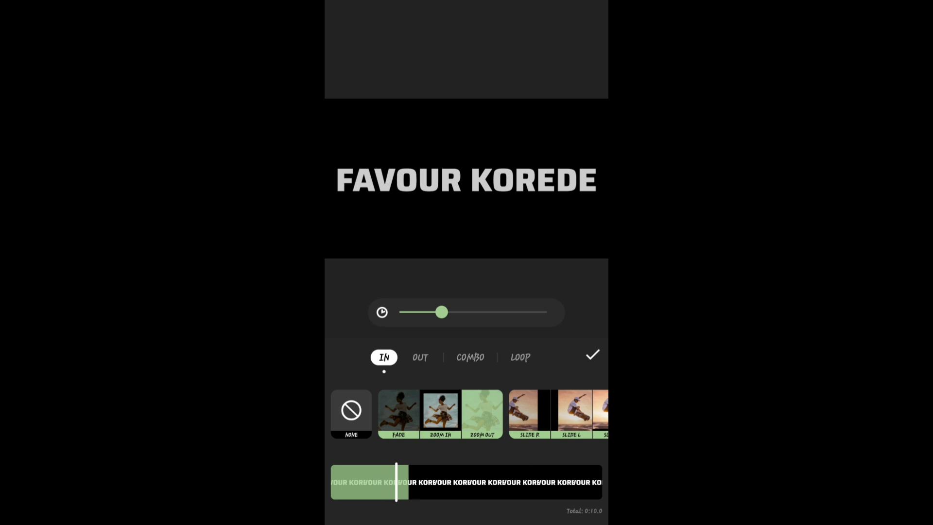
pyautogui.click(593, 356)
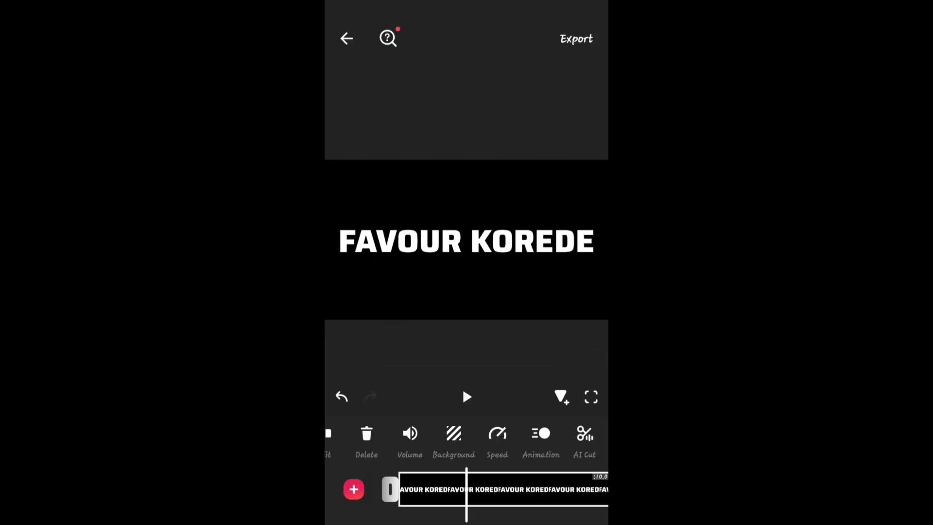
# Add the orange swirl texture from PIP Material > Background as an overlay.
pyautogui.moveTo(399, 489); pyautogui.dragTo(466, 489)
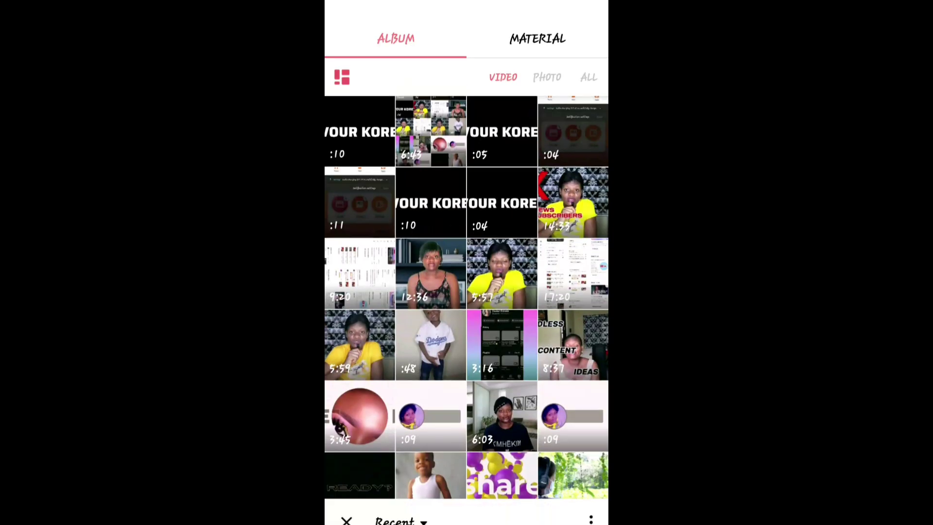
pyautogui.click(537, 39)
pyautogui.click(466, 76)
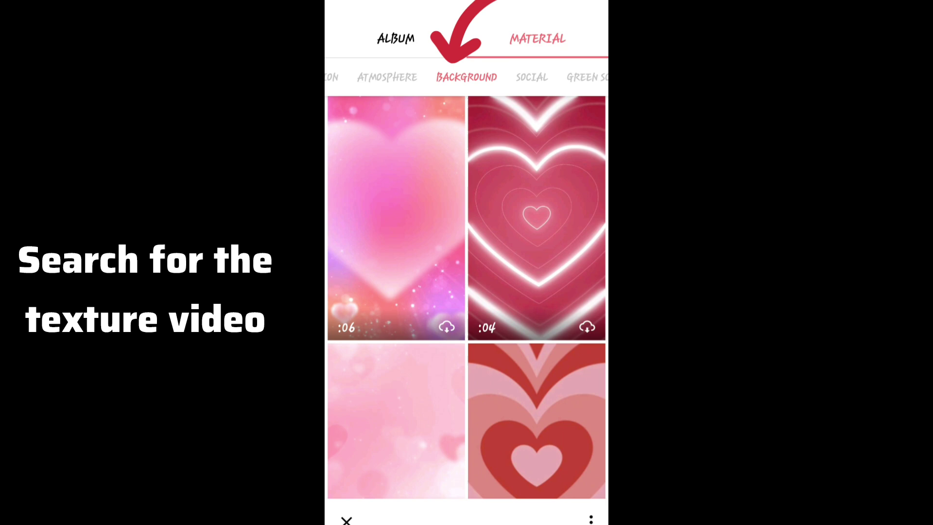
pyautogui.scroll(-5, 467, 292)
pyautogui.scroll(-5, 466, 291)
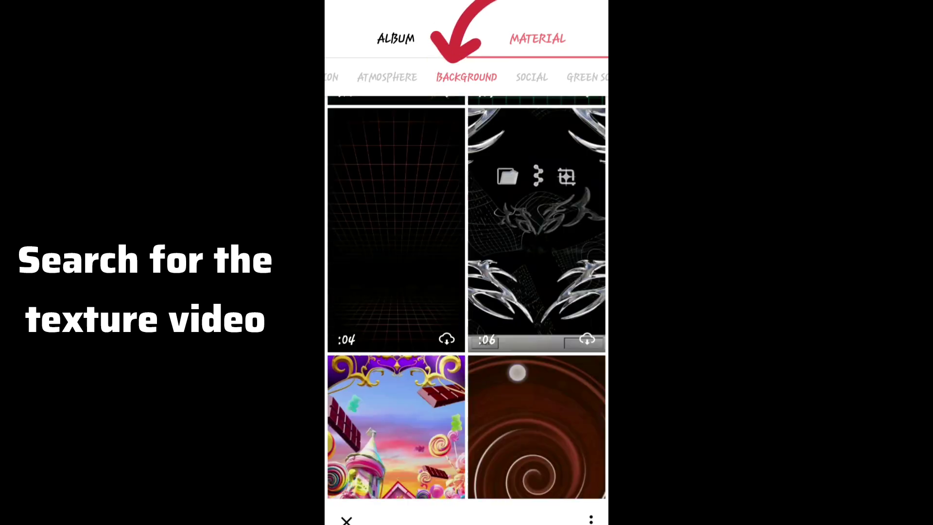
pyautogui.scroll(-5, 467, 292)
pyautogui.scroll(-3, 467, 292)
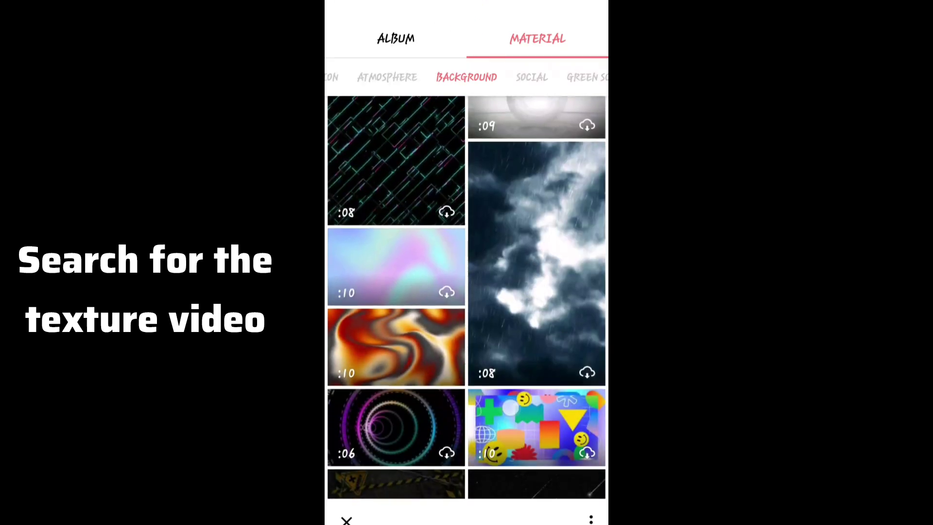
pyautogui.click(396, 336)
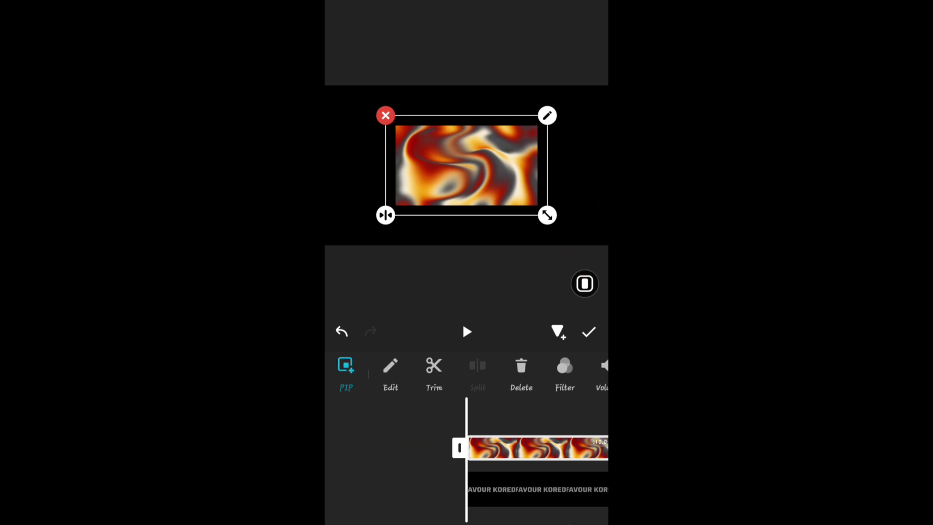
# Switch the orange swirl overlay to fill mode so it covers the entire frame.
pyautogui.click(585, 284)
pyautogui.moveTo(576, 448)
pyautogui.mouseDown()
pyautogui.moveTo(438, 449)
pyautogui.moveTo(533, 448)
pyautogui.mouseUp()
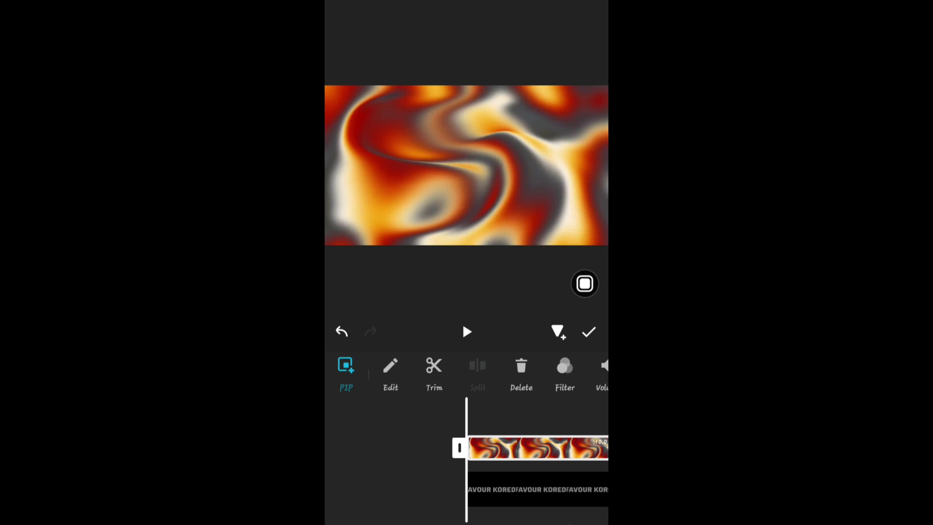
pyautogui.moveTo(569, 372); pyautogui.dragTo(350, 372)
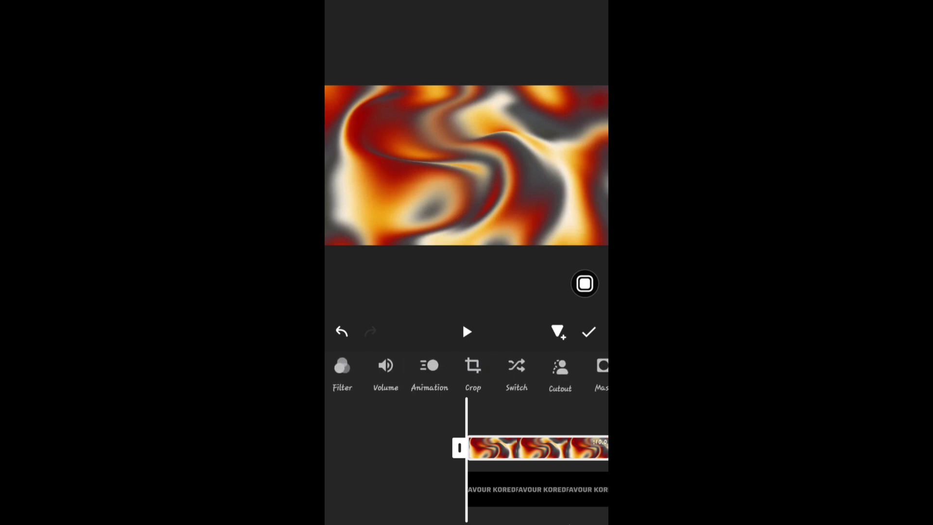
pyautogui.moveTo(554, 372); pyautogui.dragTo(438, 372)
# Open the orange swirl overlay's Blend options, with opacity at 100.
pyautogui.click(531, 372)
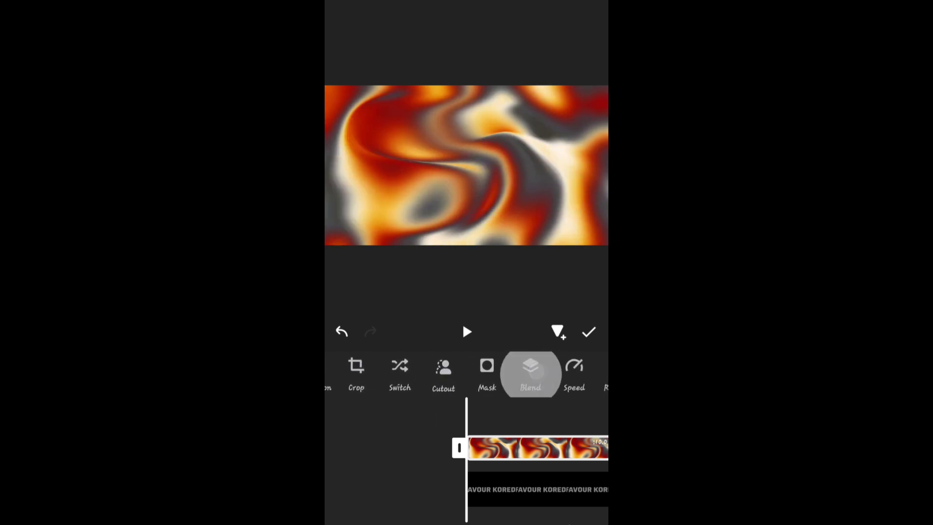
pyautogui.moveTo(568, 485); pyautogui.dragTo(511, 485)
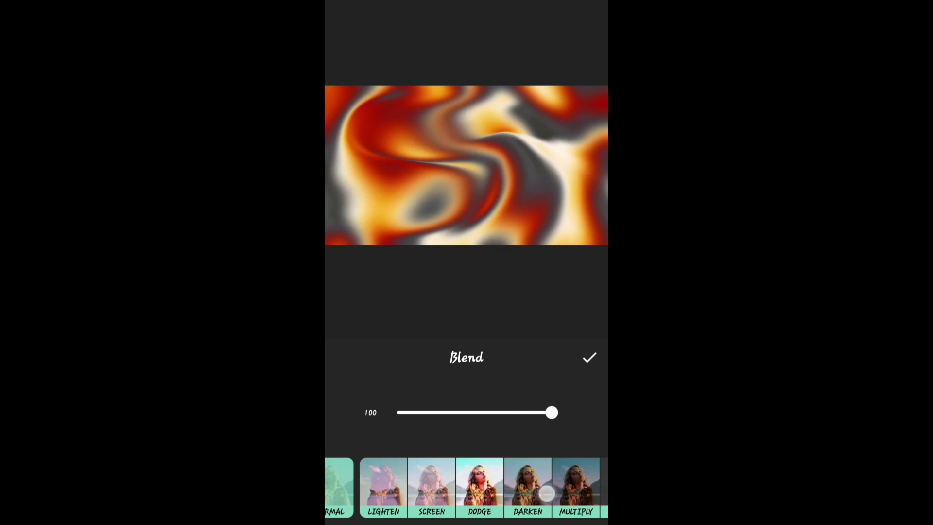